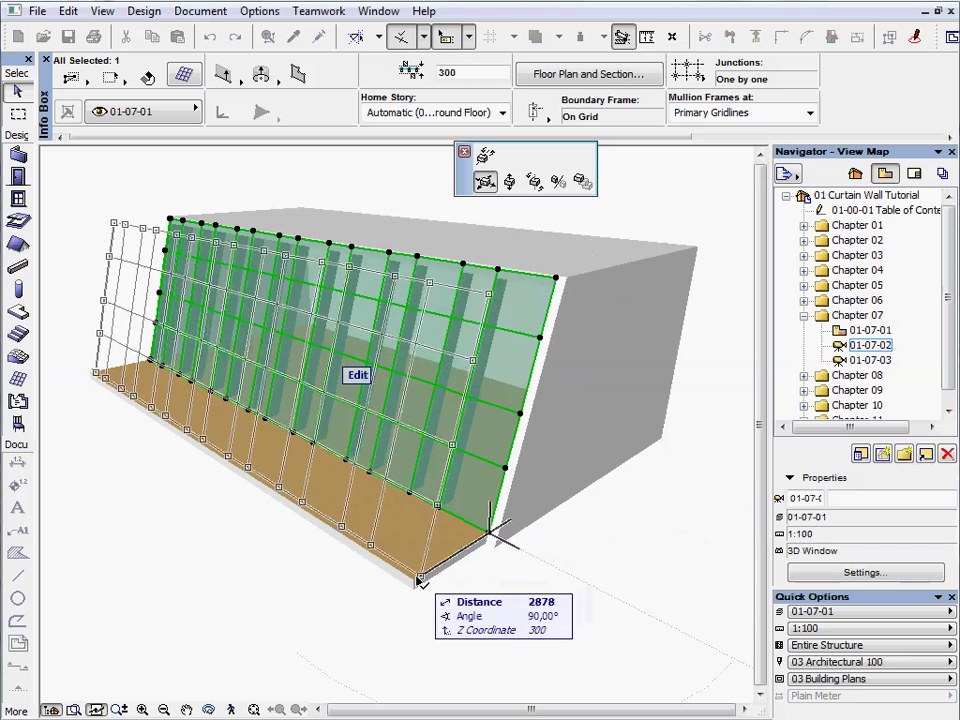
Step: Offset the slanted curtain wall back from its bottom corner to expose the slab
{"action": "left_click", "coordinate": [420, 578]}
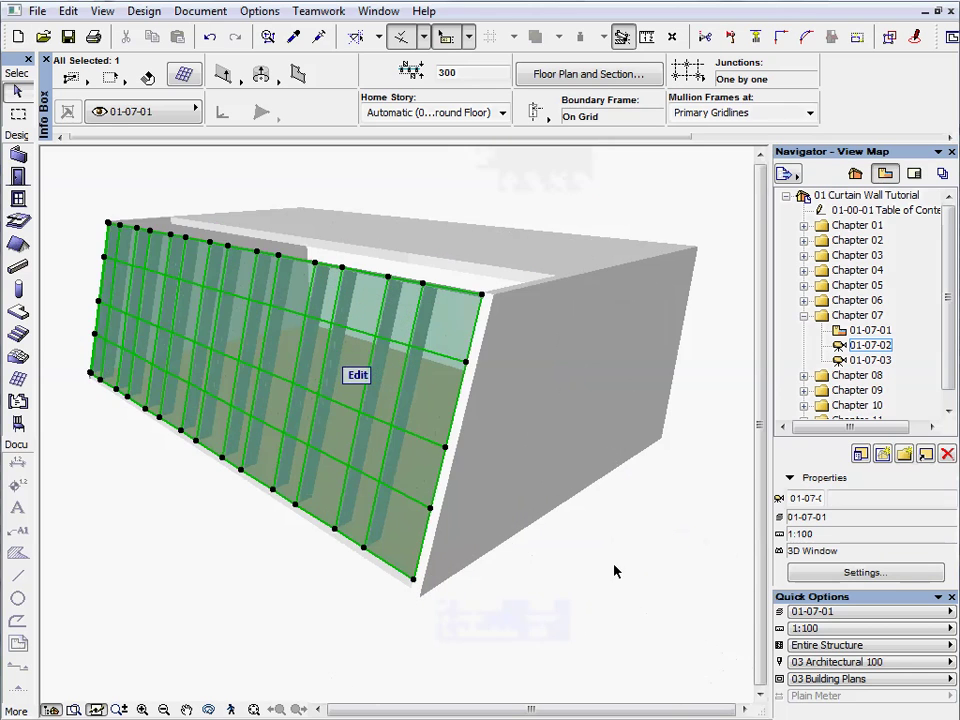
{"action": "left_click", "coordinate": [415, 580]}
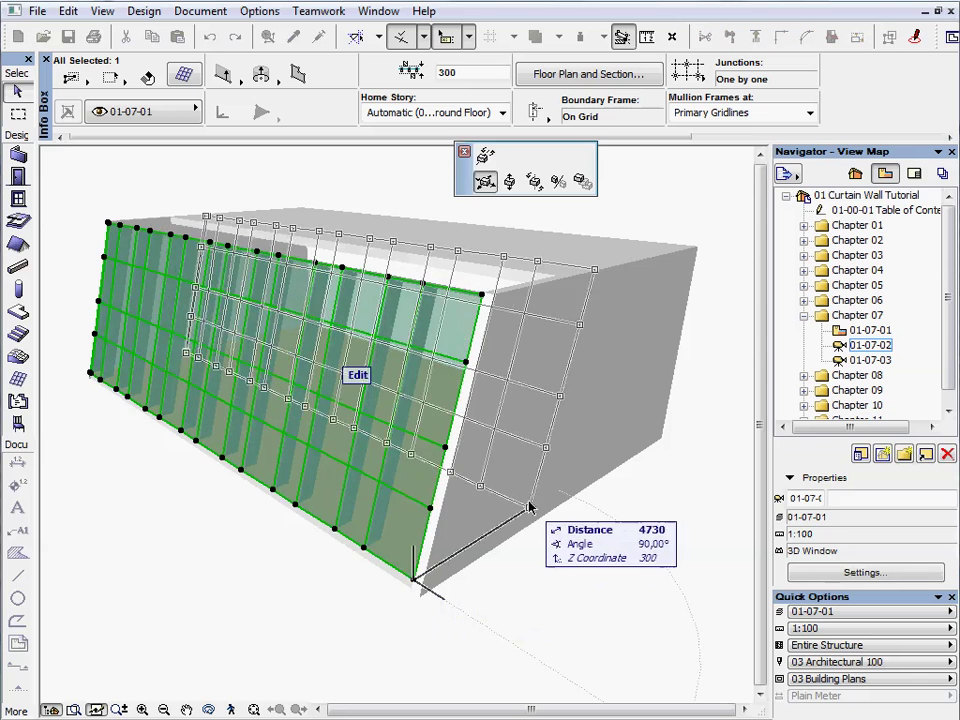
{"action": "left_click", "coordinate": [578, 519]}
Step: Deselect the curtain wall and switch to the 01-07-01 floor plan
{"action": "left_click", "coordinate": [578, 519]}
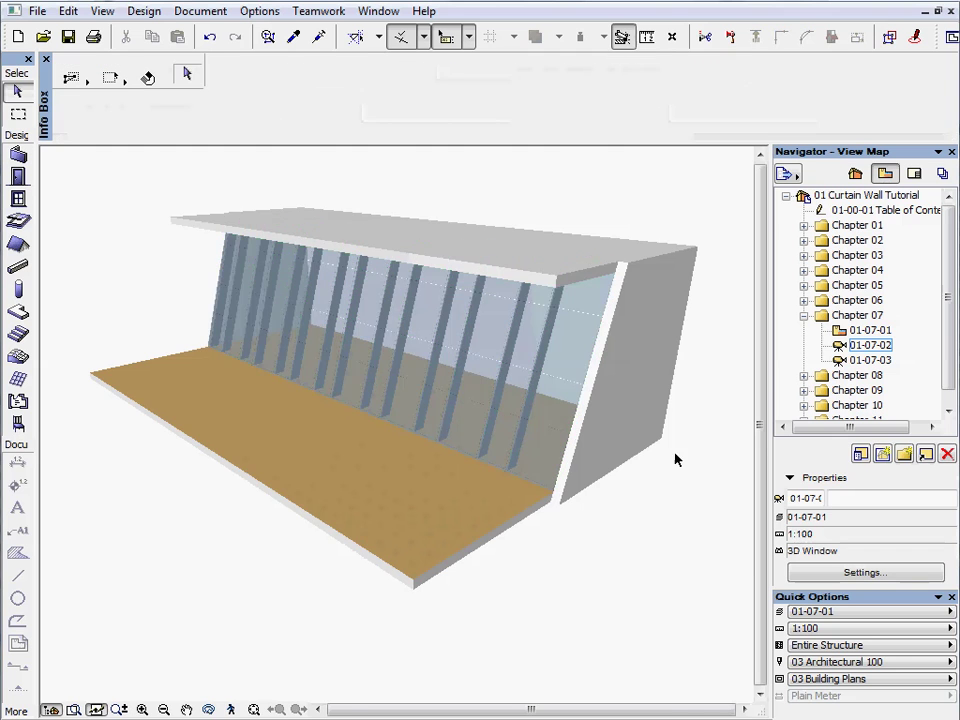
{"action": "key", "text": "Up"}
{"action": "key", "text": "Return"}
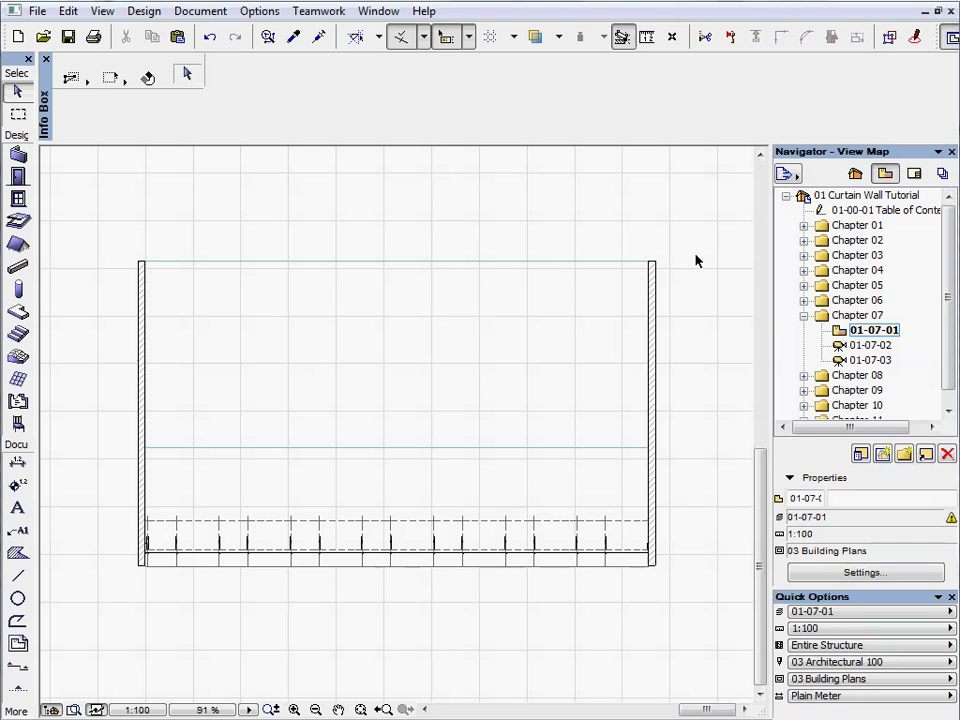
Step: Open the 01-07-02 3D view and select the near side wall, curtain wall and far side wall
{"action": "double_click", "coordinate": [872, 346]}
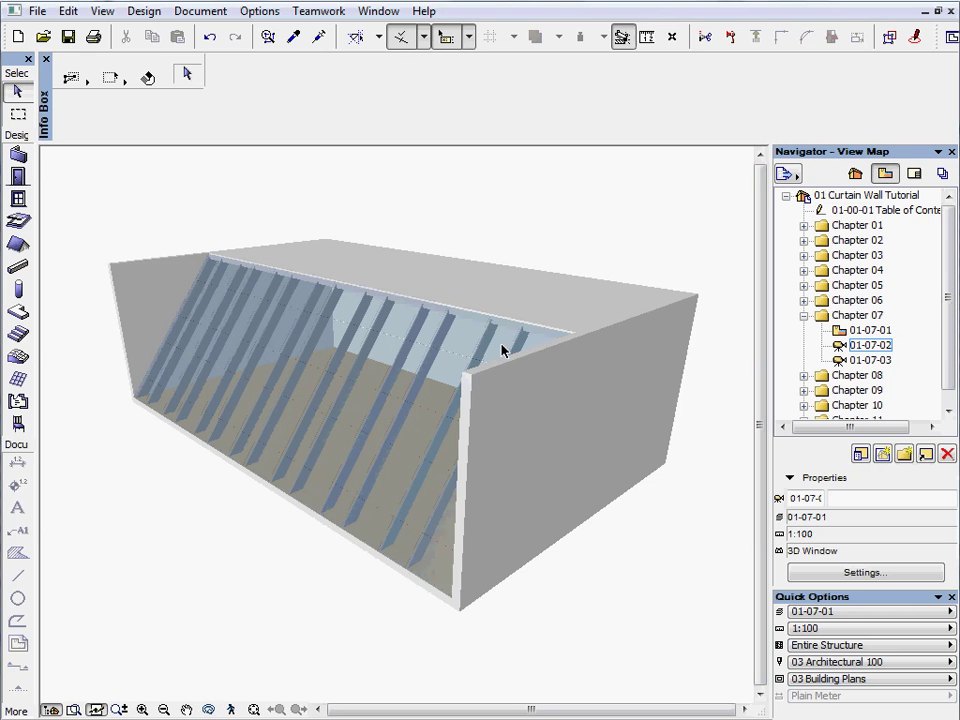
{"action": "left_click", "coordinate": [536, 405]}
{"action": "left_click", "coordinate": [385, 384], "text": "shift"}
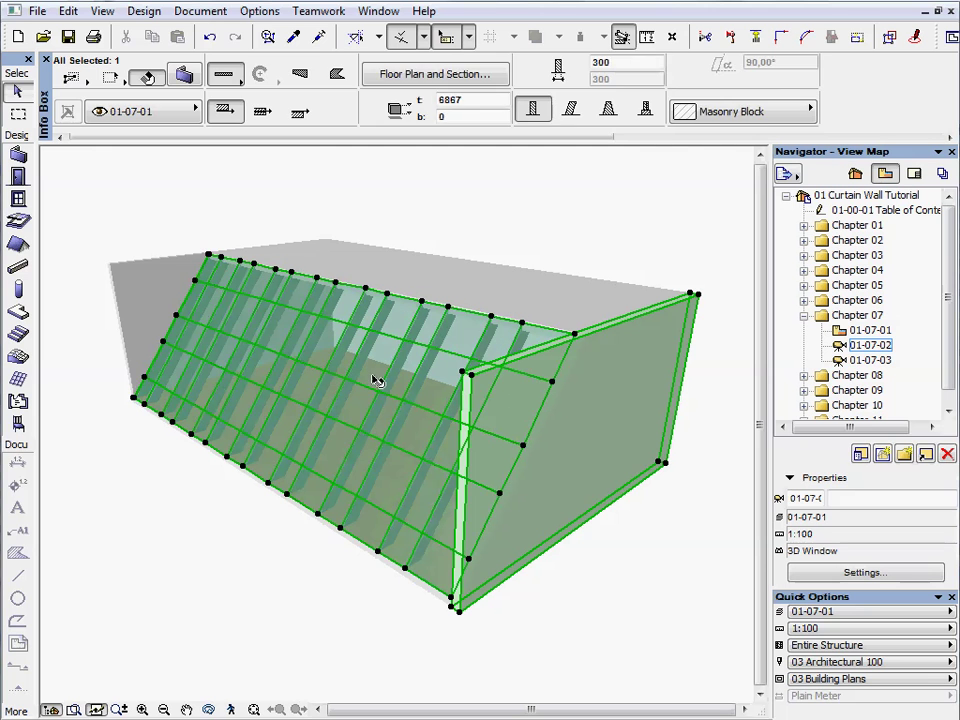
{"action": "left_click", "coordinate": [157, 296], "text": "shift"}
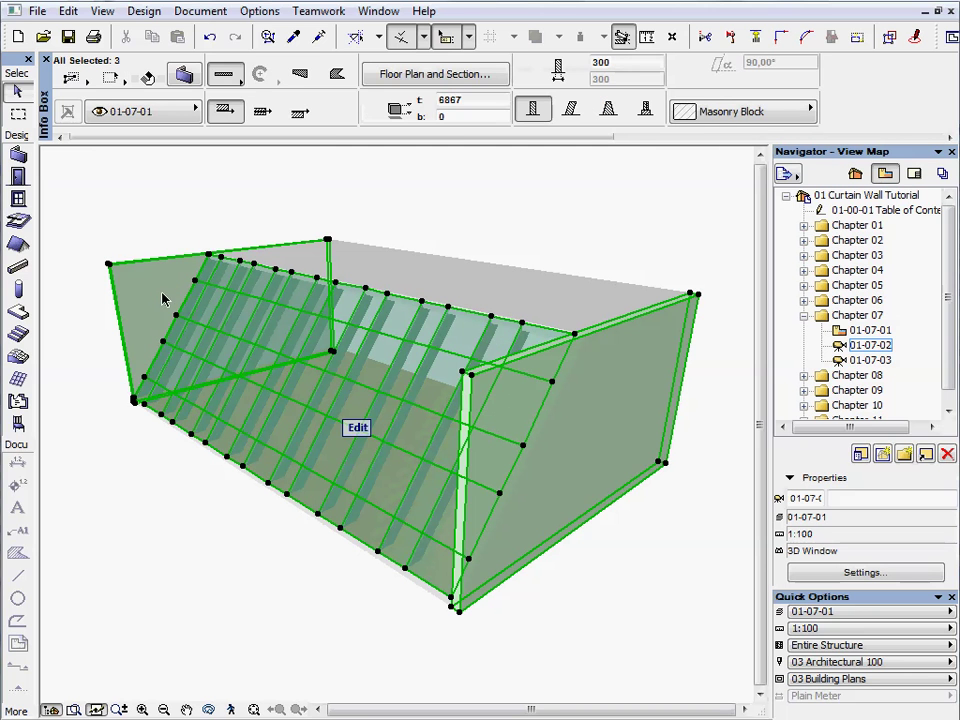
Step: Connect the side walls to the curtain wall using a custom offset: Outside 50, Inside 0
{"action": "left_click", "coordinate": [148, 12]}
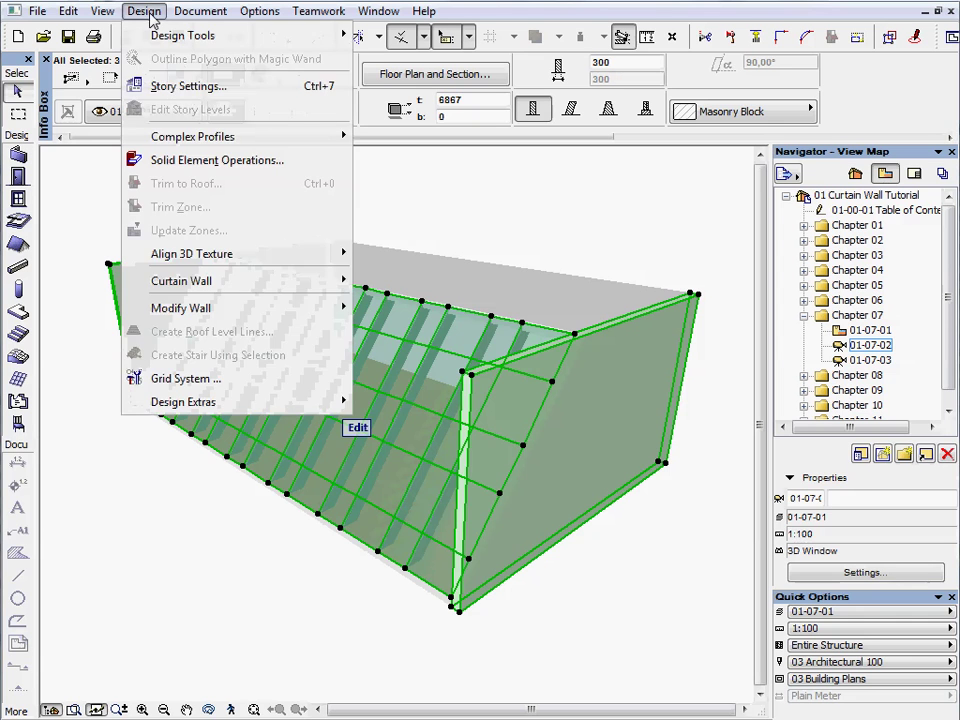
{"action": "mouse_move", "coordinate": [199, 285]}
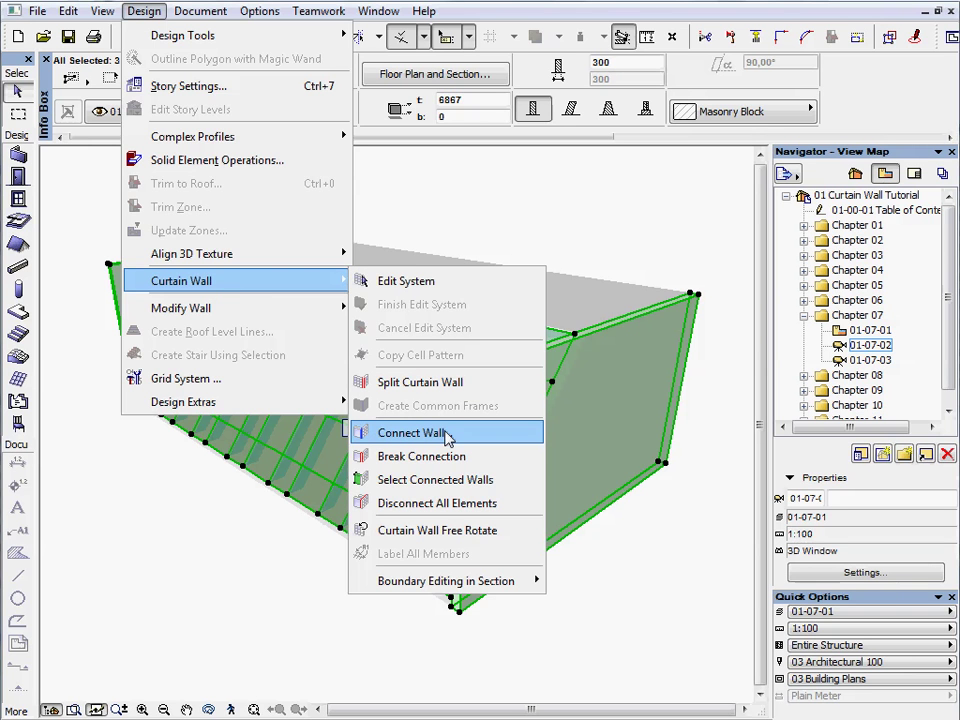
{"action": "left_click", "coordinate": [447, 434]}
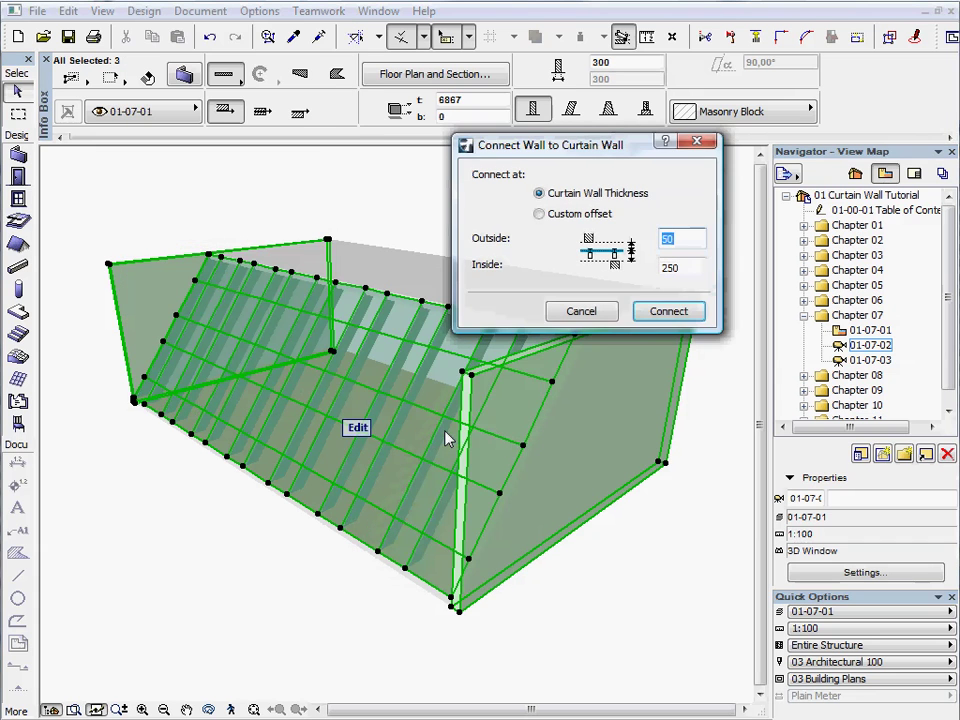
{"action": "left_click", "coordinate": [540, 213]}
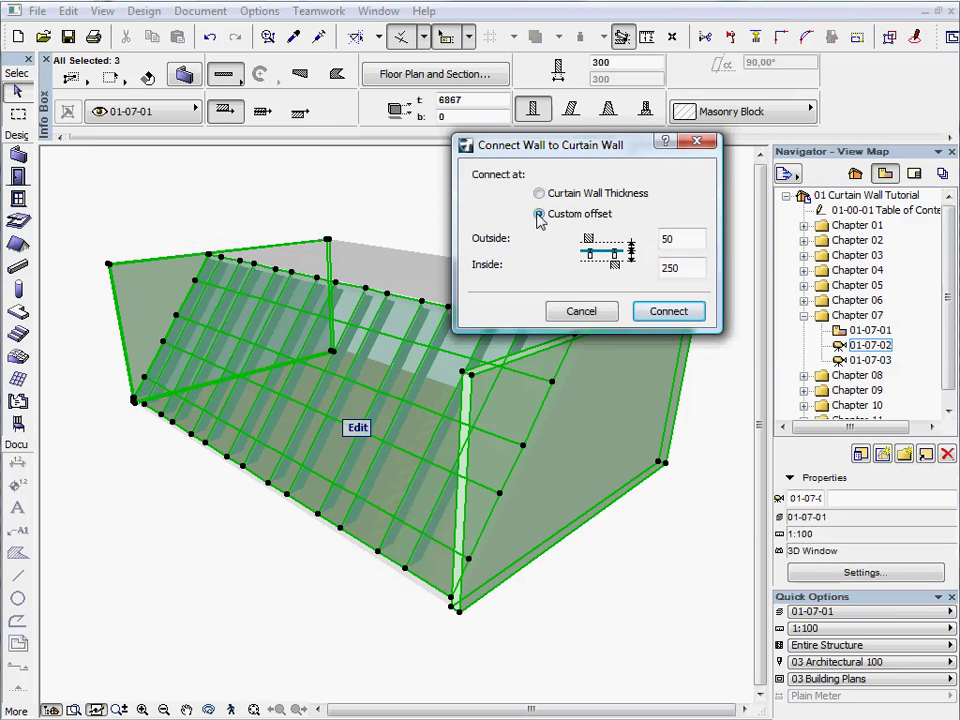
{"action": "double_click", "coordinate": [680, 267]}
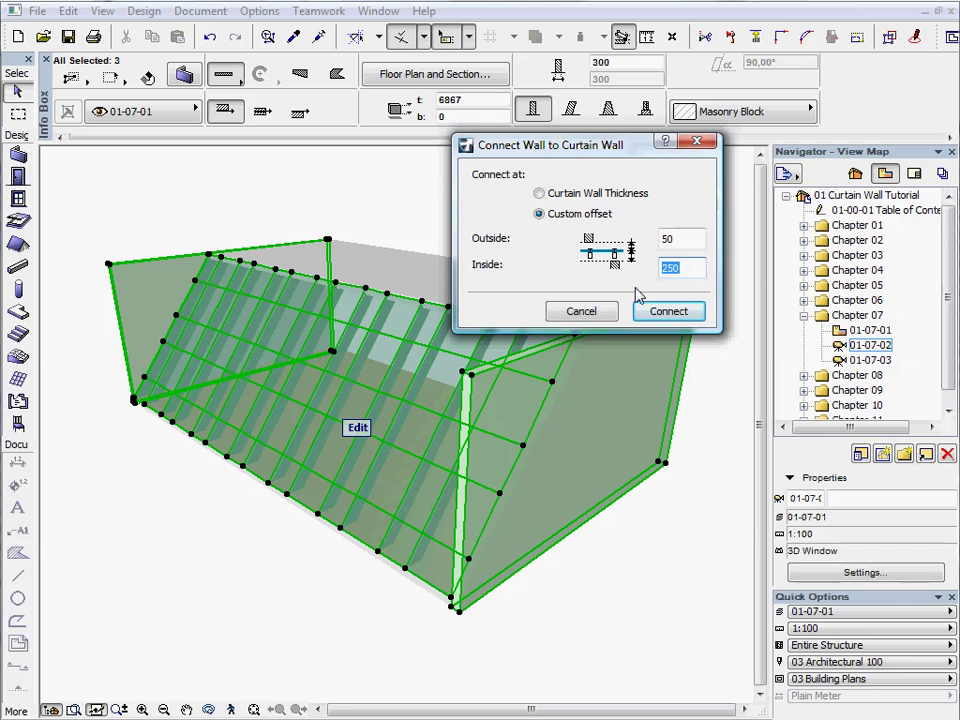
{"action": "type", "text": "0"}
{"action": "left_click", "coordinate": [662, 312]}
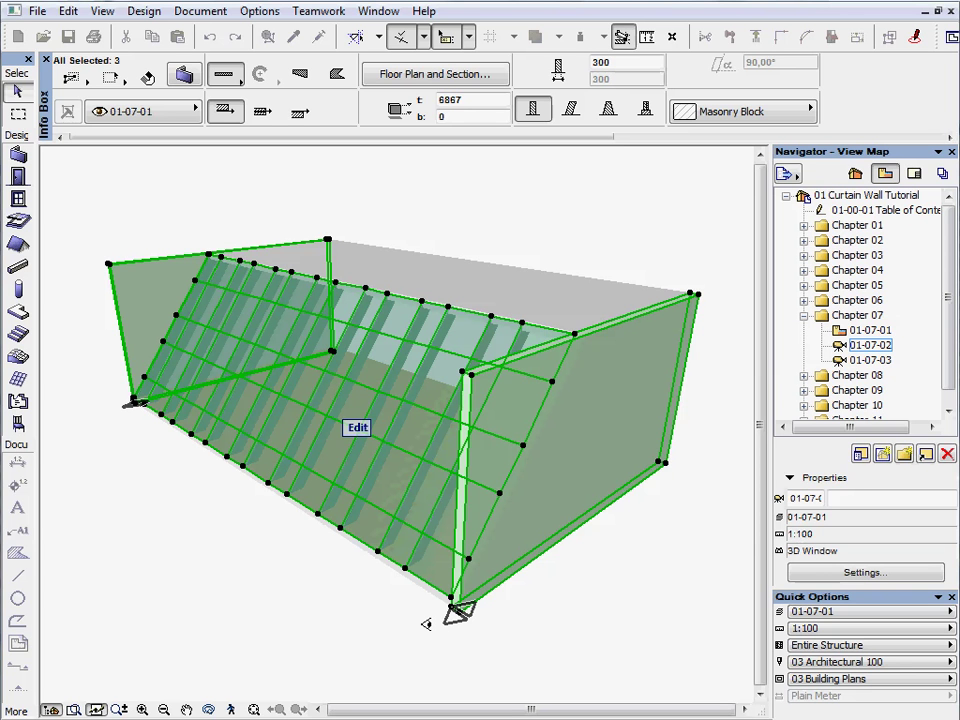
Step: Let the side walls update to follow the curtain wall's slope, then deselect everything
{"action": "left_click", "coordinate": [426, 624]}
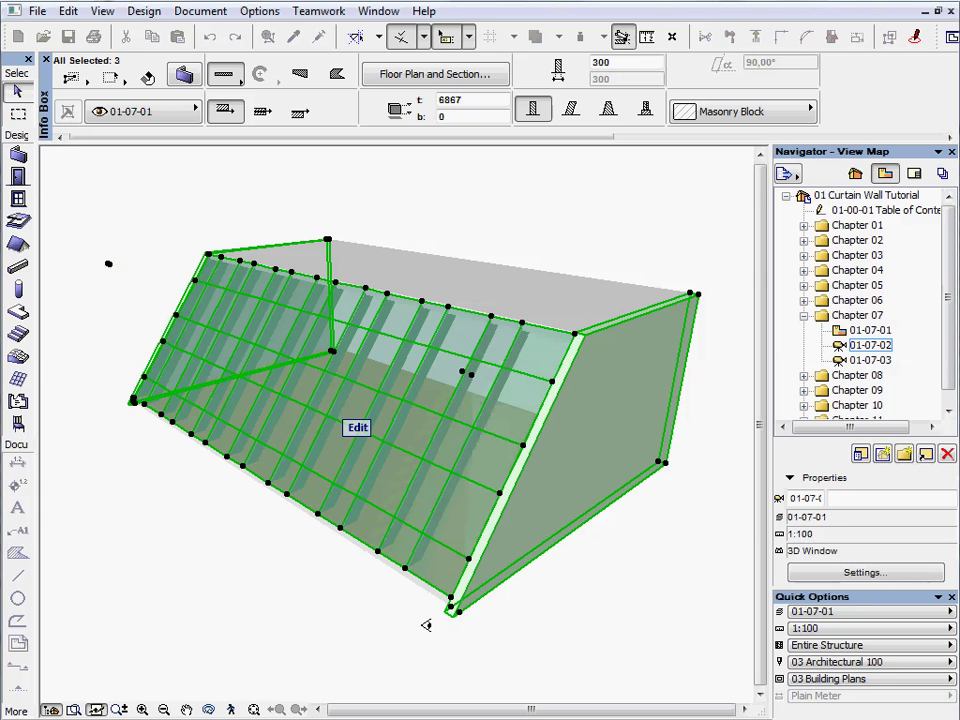
{"action": "left_click", "coordinate": [566, 627]}
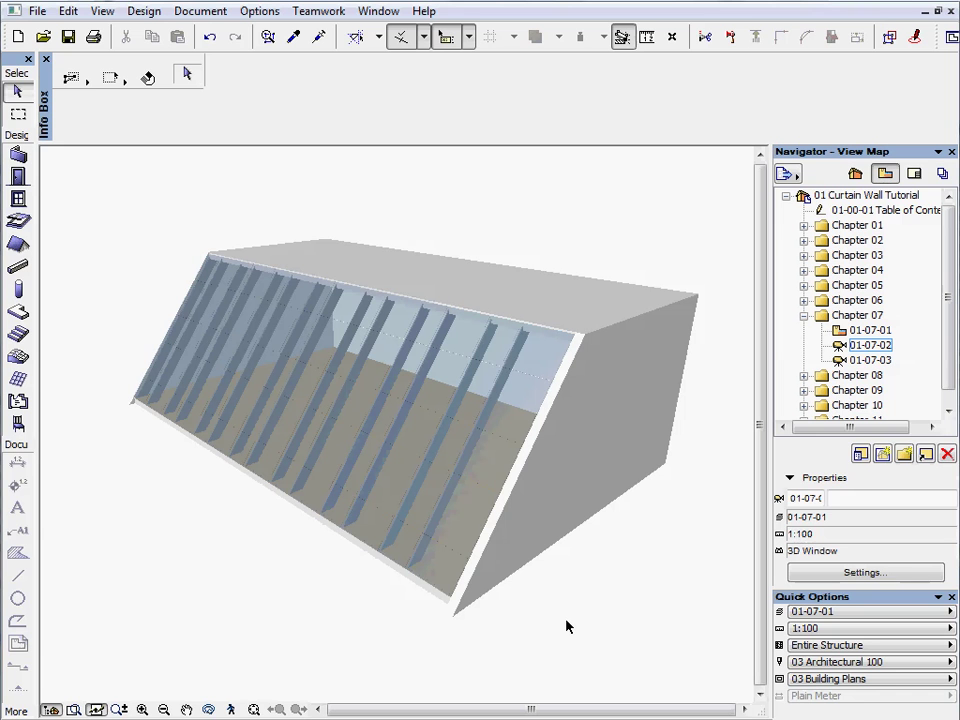
Step: Rotate the curtain wall -20° about its top-to-bottom corner axis, then deselect it
{"action": "left_click", "coordinate": [480, 479]}
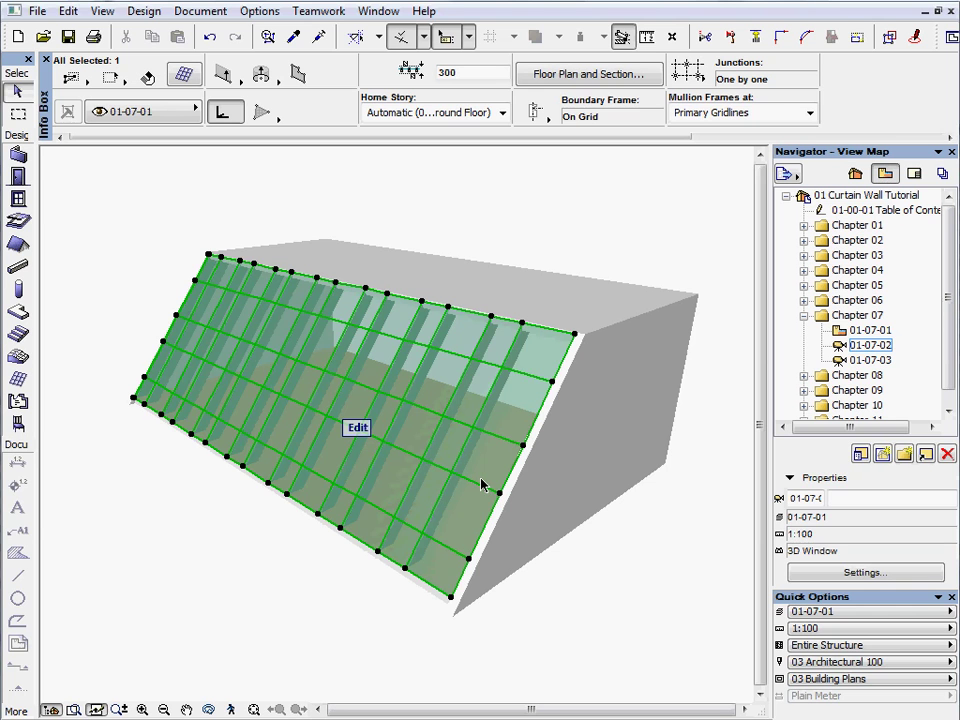
{"action": "left_click", "coordinate": [577, 336]}
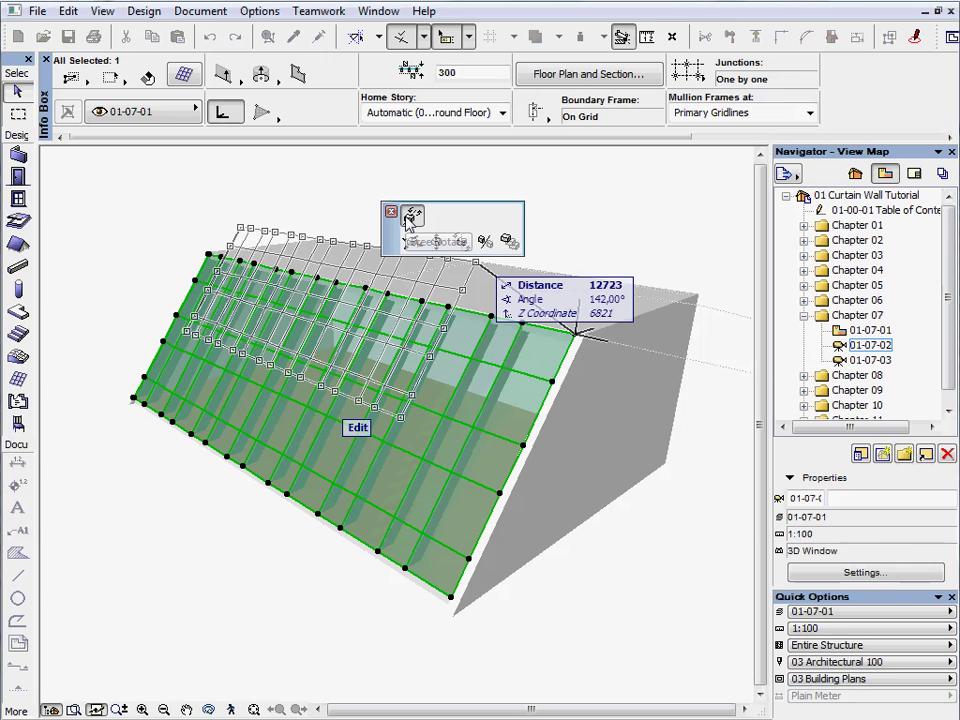
{"action": "left_click", "coordinate": [409, 219]}
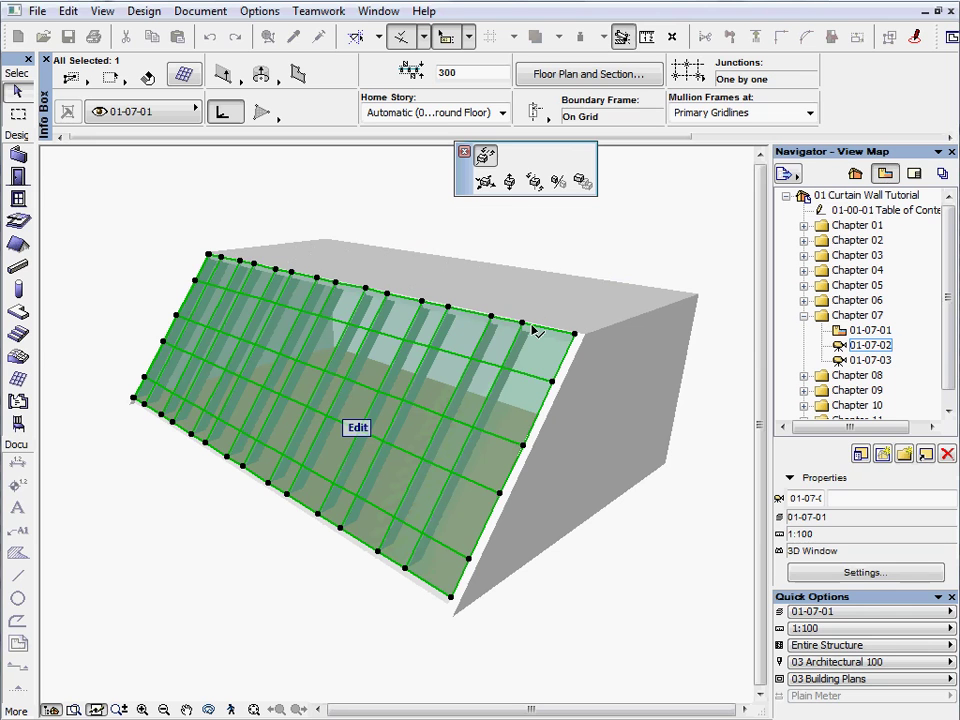
{"action": "left_click", "coordinate": [577, 336]}
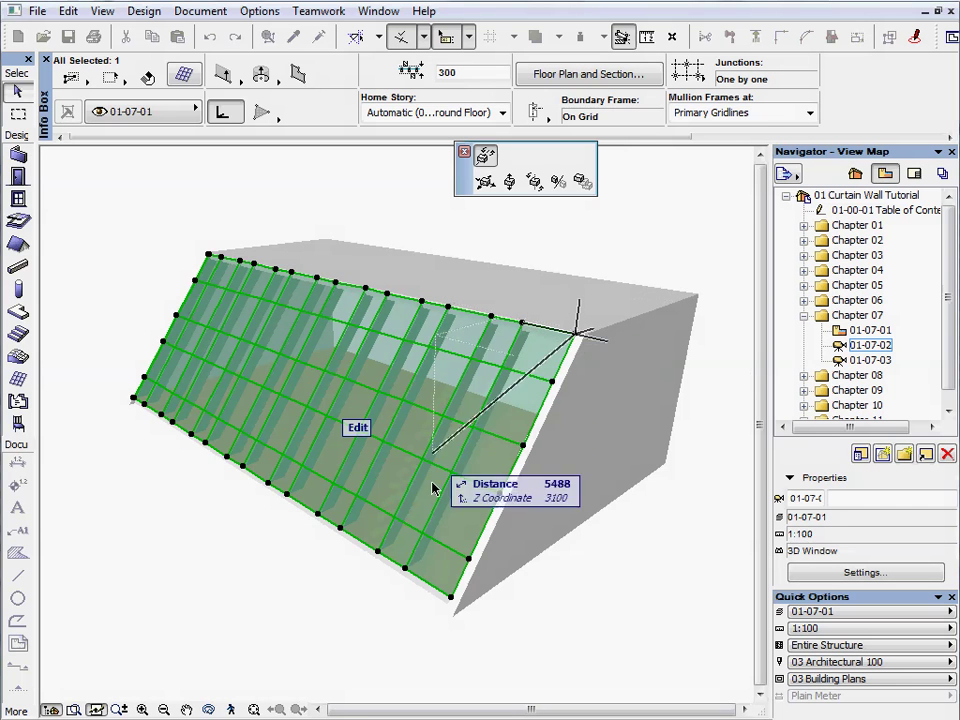
{"action": "left_click", "coordinate": [451, 596]}
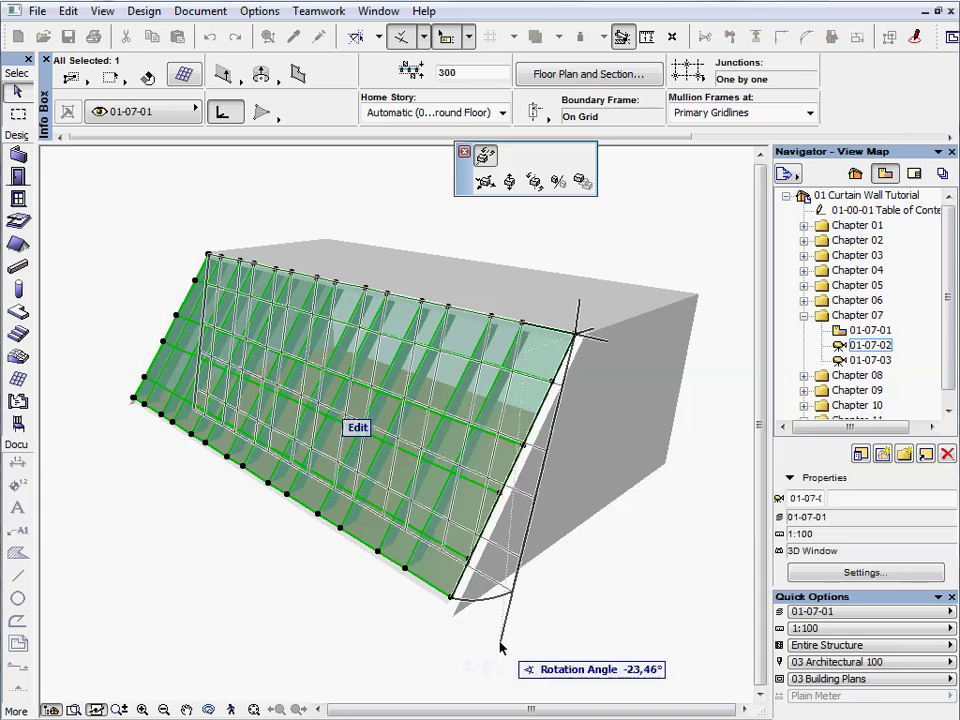
{"action": "type", "text": "-"}
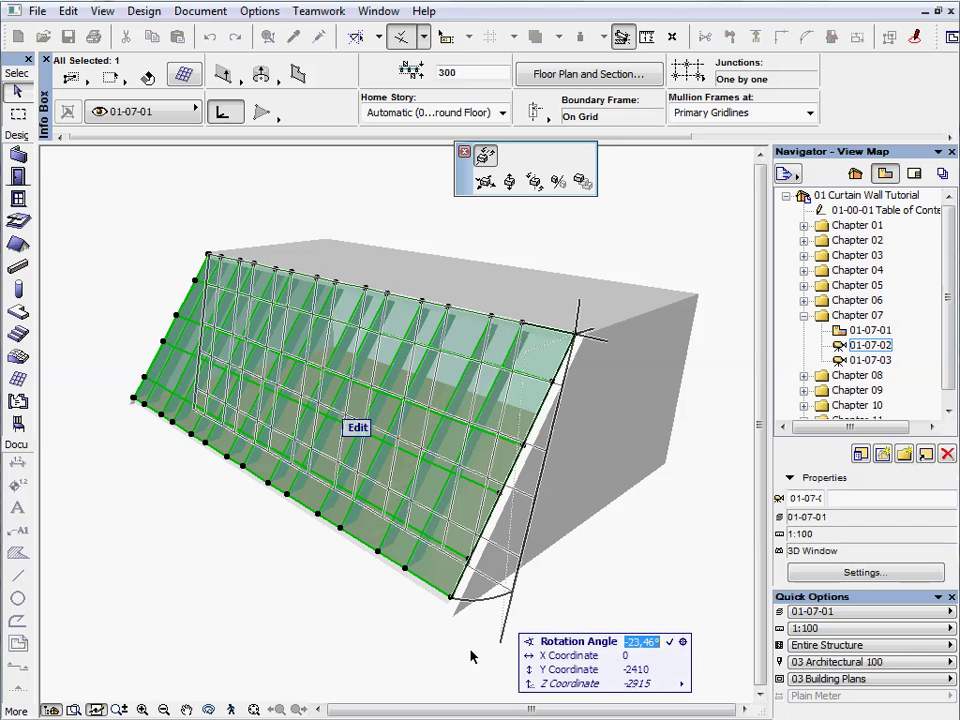
{"action": "type", "text": "20"}
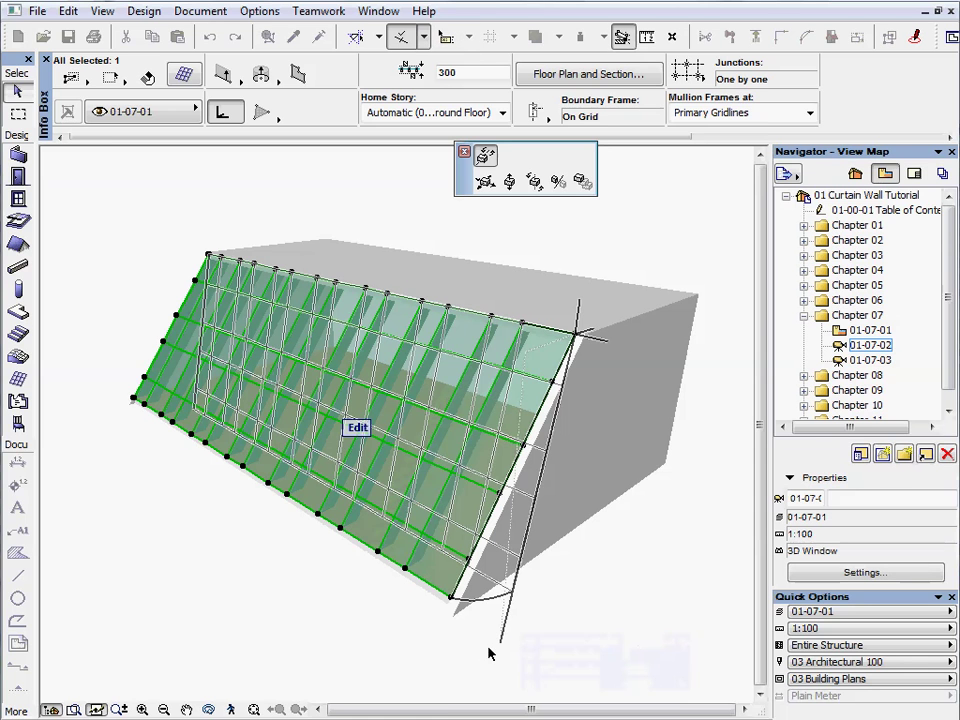
{"action": "key", "text": "Return"}
{"action": "left_click", "coordinate": [488, 653]}
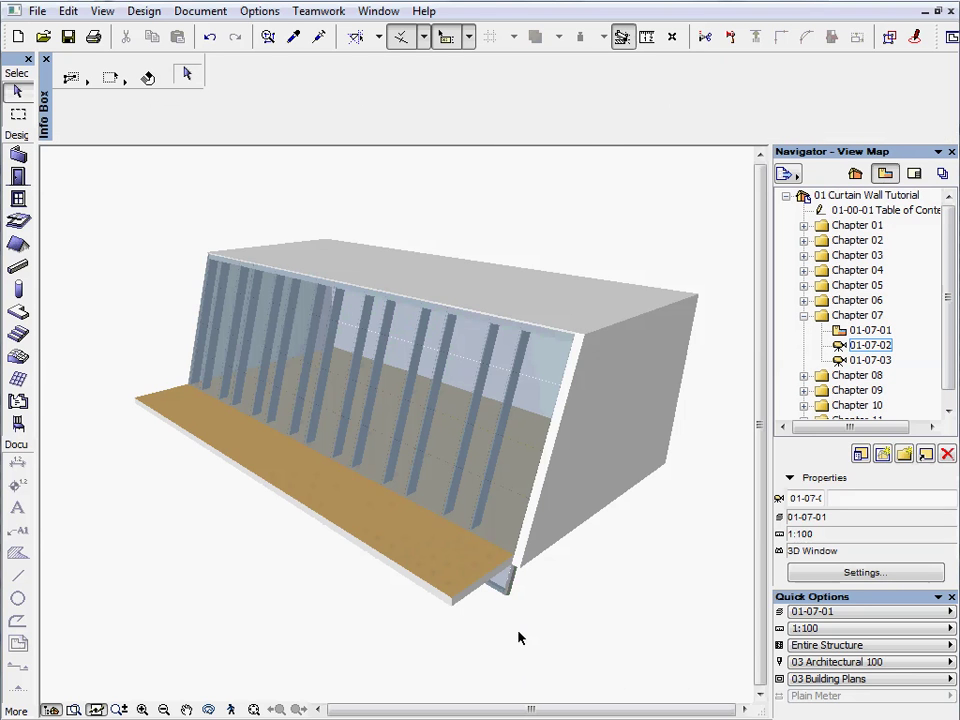
{"action": "scroll", "coordinate": [518, 635], "scroll_direction": "up", "scroll_amount": 5}
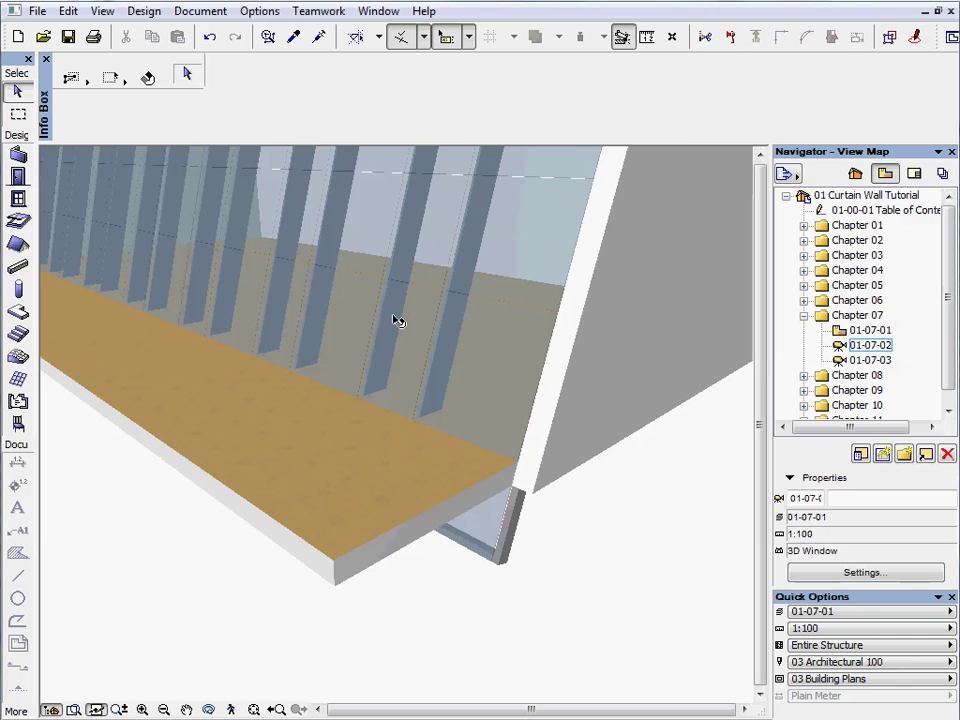
Step: Enter the curtain wall's edit mode and toggle its frame display off and back on
{"action": "left_click", "coordinate": [395, 320]}
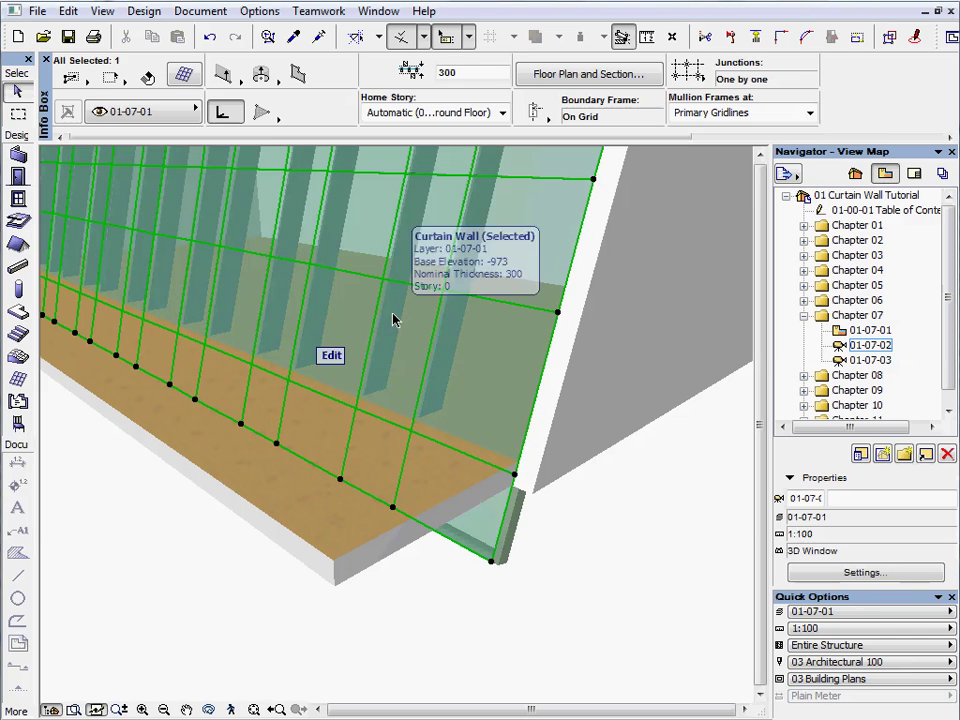
{"action": "left_click", "coordinate": [333, 355]}
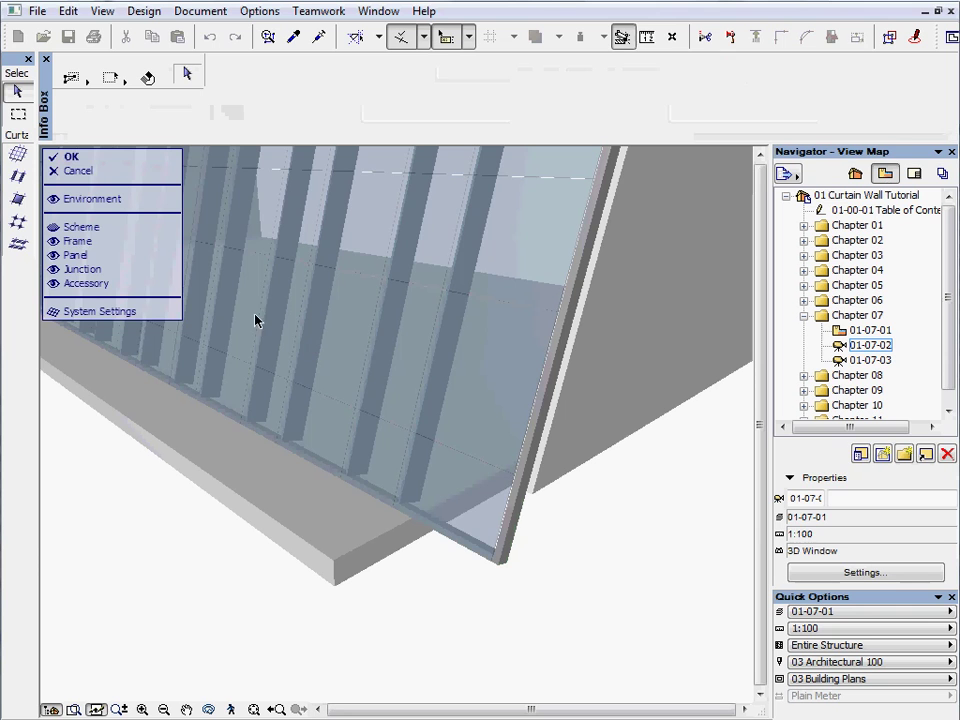
{"action": "left_click", "coordinate": [53, 242]}
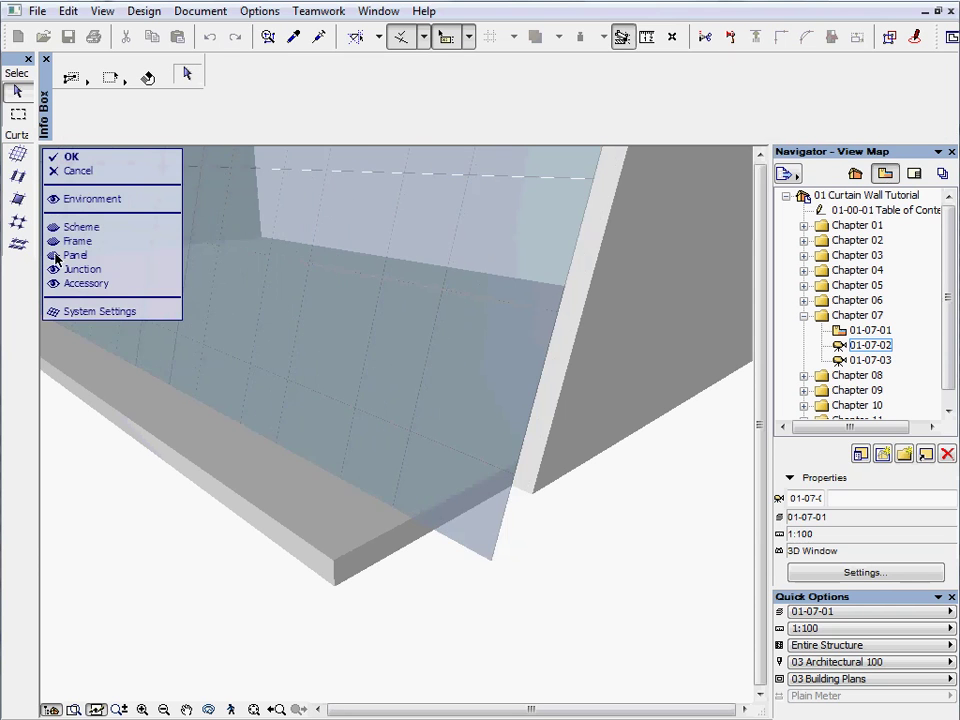
{"action": "left_click", "coordinate": [53, 242]}
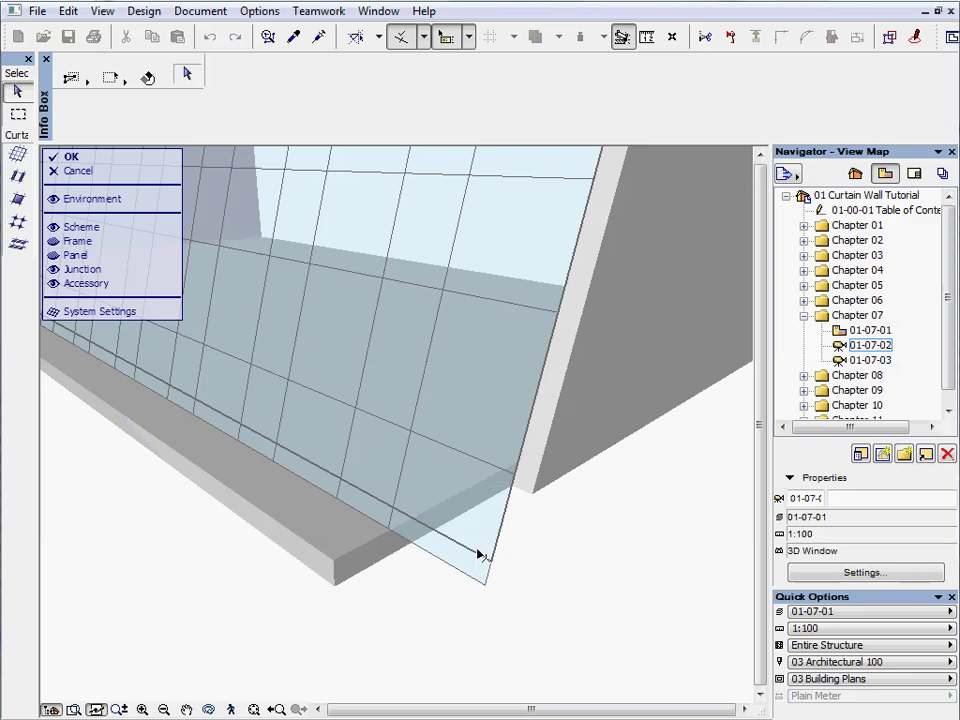
Step: Move the scheme's bottom boundary edge up to the slab edge and finish editing
{"action": "left_click", "coordinate": [480, 557]}
{"action": "left_click", "coordinate": [480, 556]}
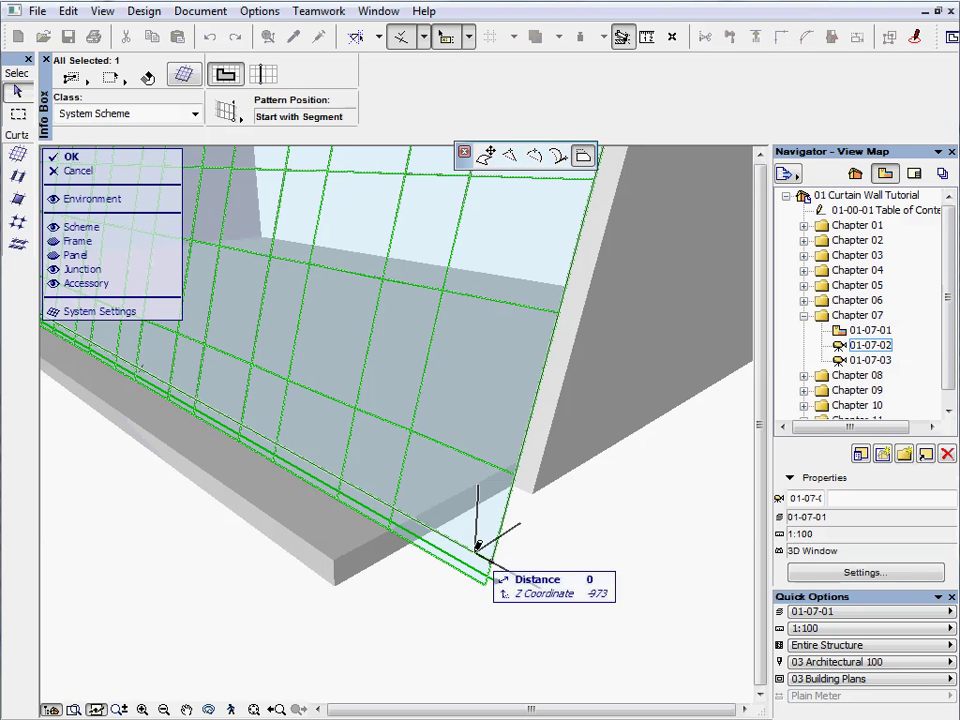
{"action": "left_click", "coordinate": [518, 457]}
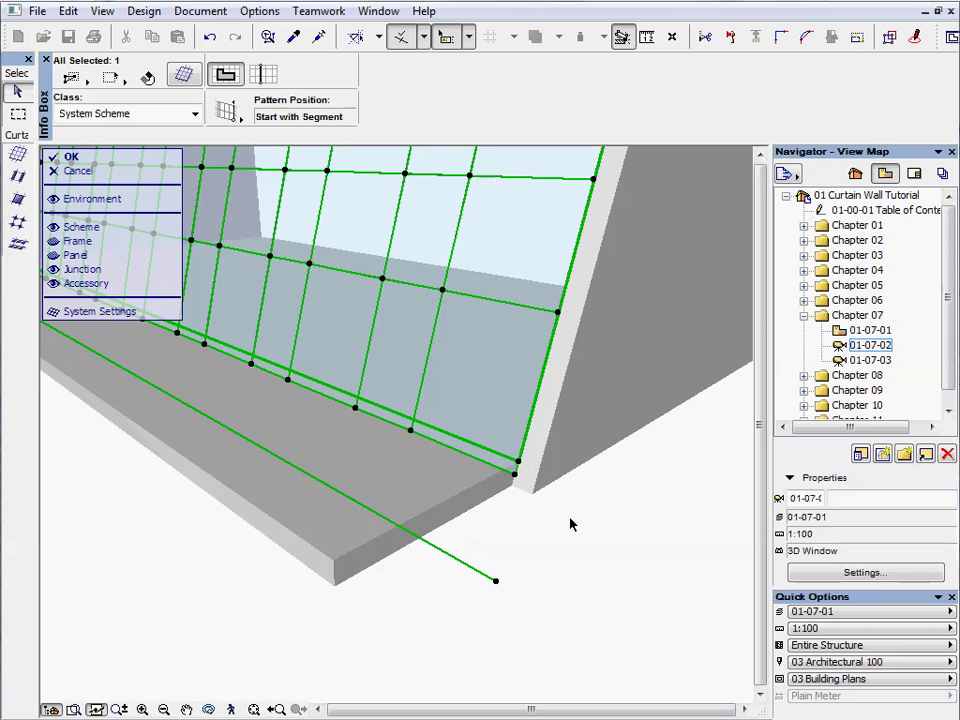
{"action": "middle_click_drag", "start_coordinate": [570, 523], "coordinate": [538, 553], "text": "shift"}
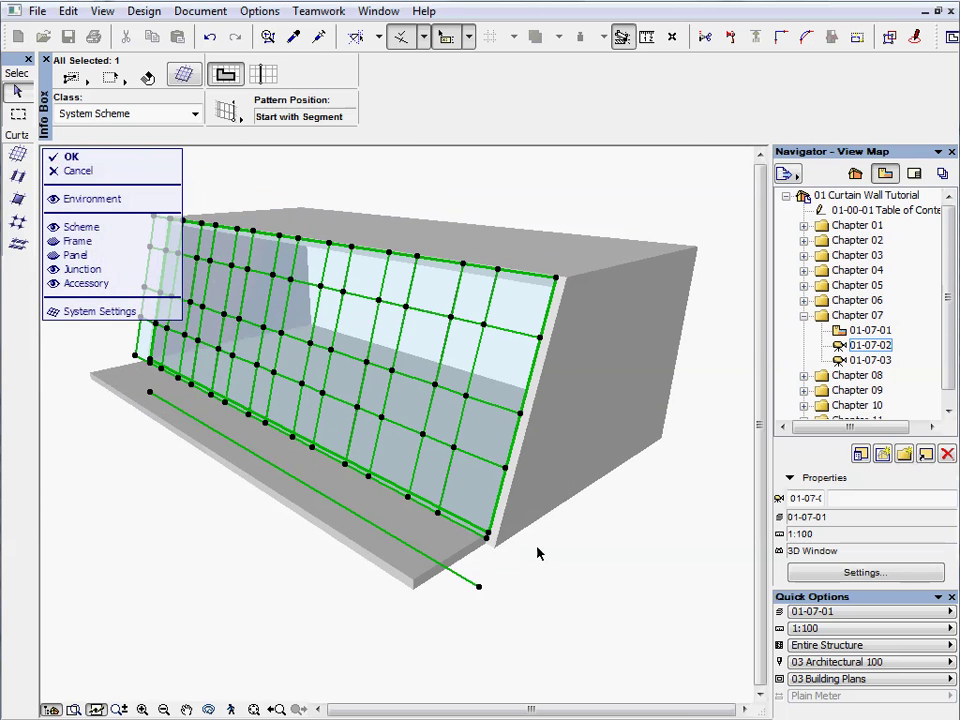
{"action": "left_click", "coordinate": [72, 158]}
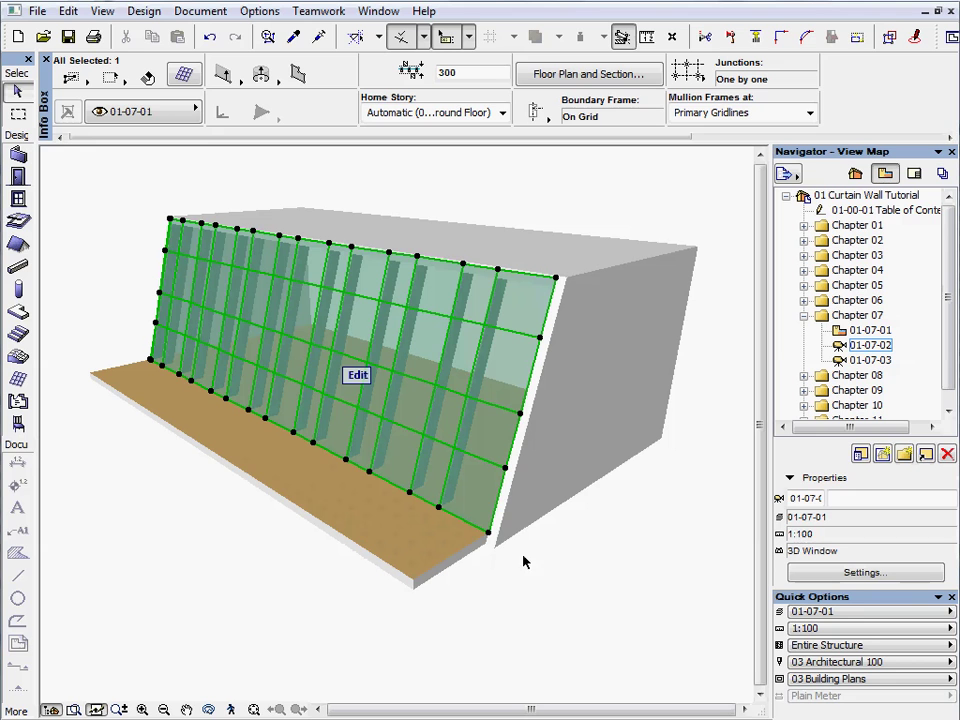
Step: Drag the curtain wall 6000 mm along the slab, then deselect it
{"action": "left_click", "coordinate": [494, 536]}
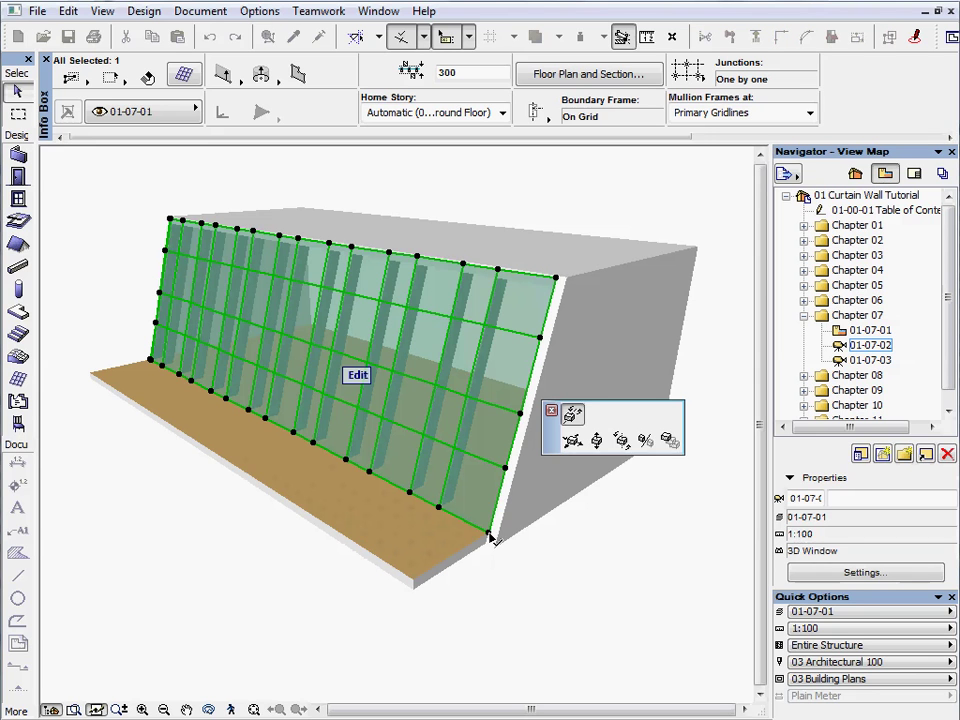
{"action": "left_click", "coordinate": [579, 444]}
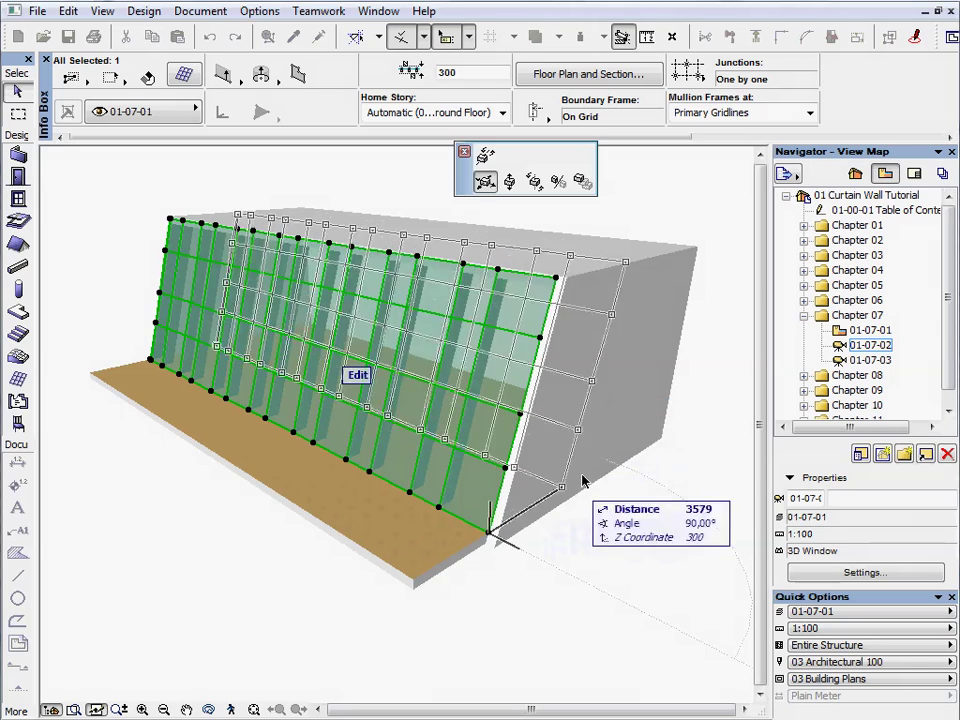
{"action": "left_click", "coordinate": [418, 582]}
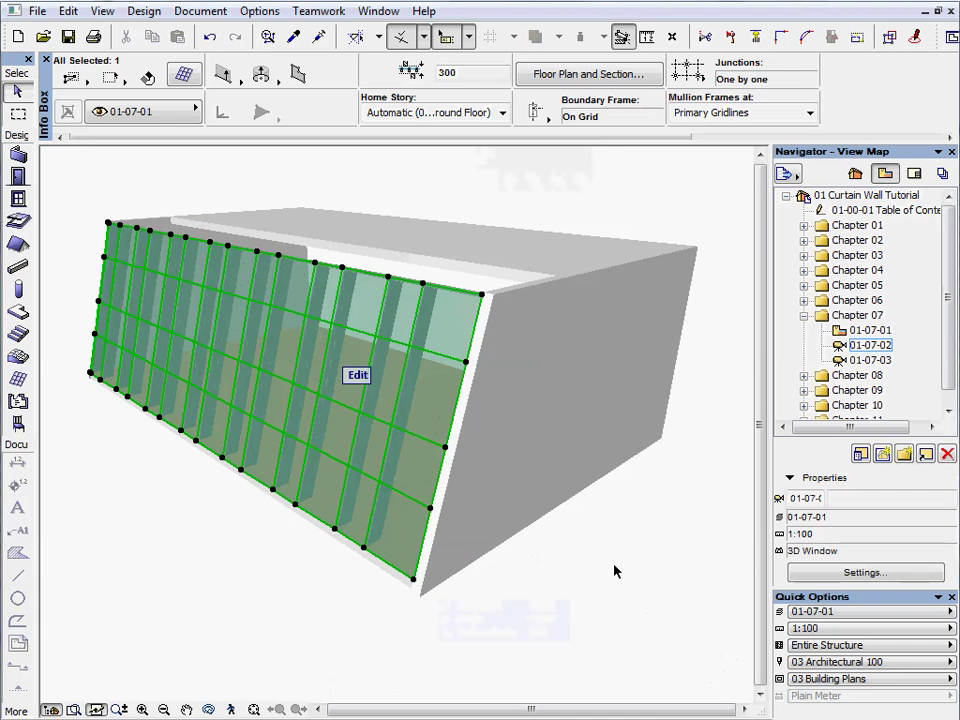
{"action": "left_click", "coordinate": [414, 582]}
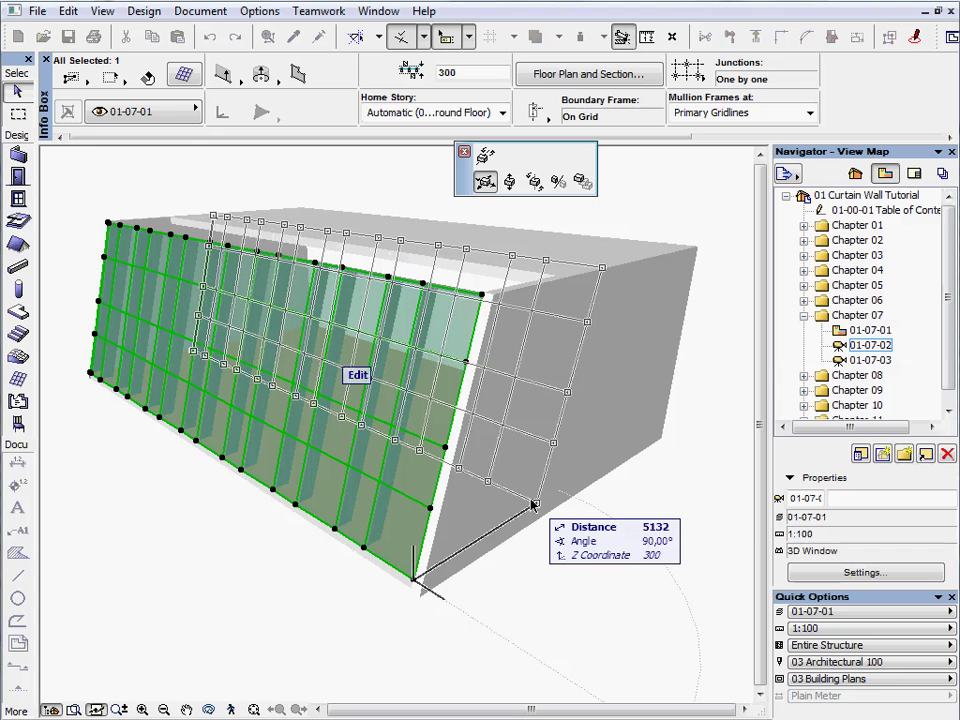
{"action": "key", "text": "Tab"}
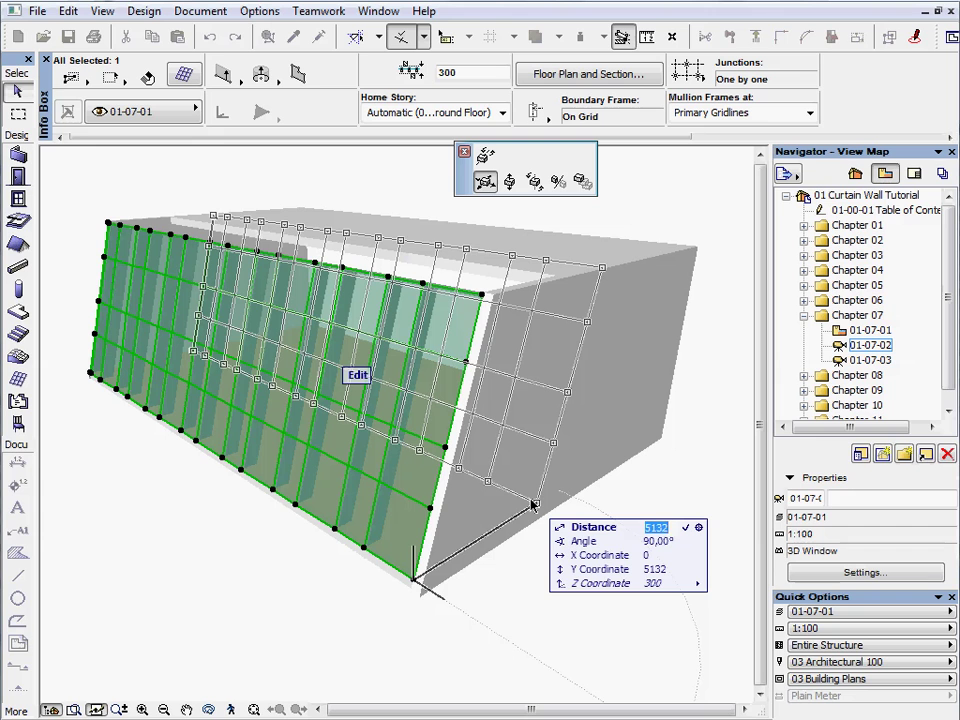
{"action": "type", "text": "6000"}
{"action": "key", "text": "Return"}
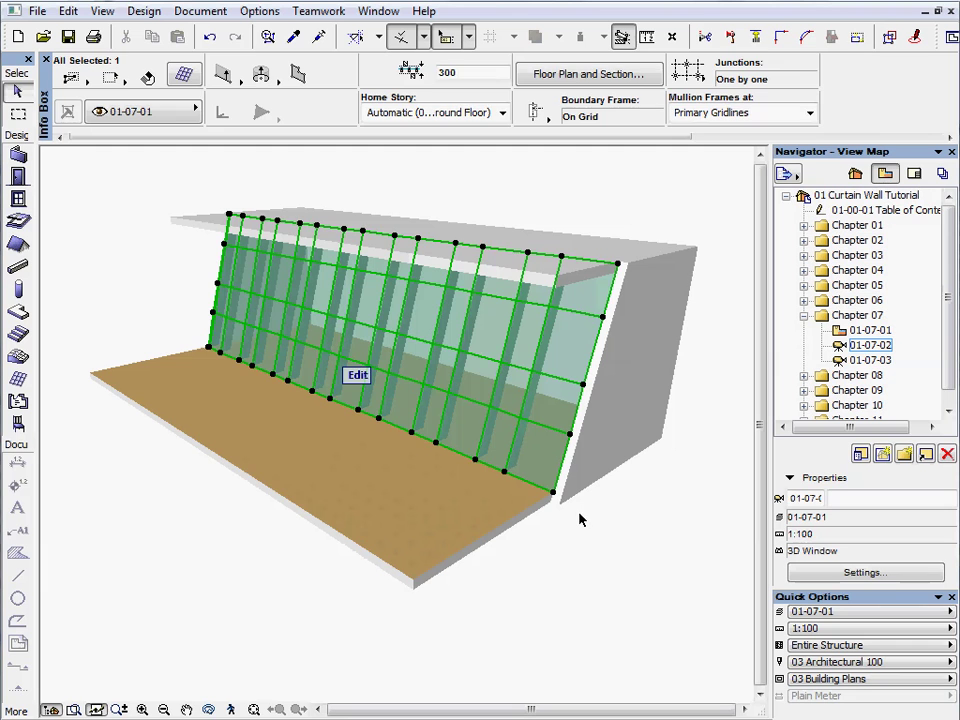
{"action": "left_click", "coordinate": [582, 521]}
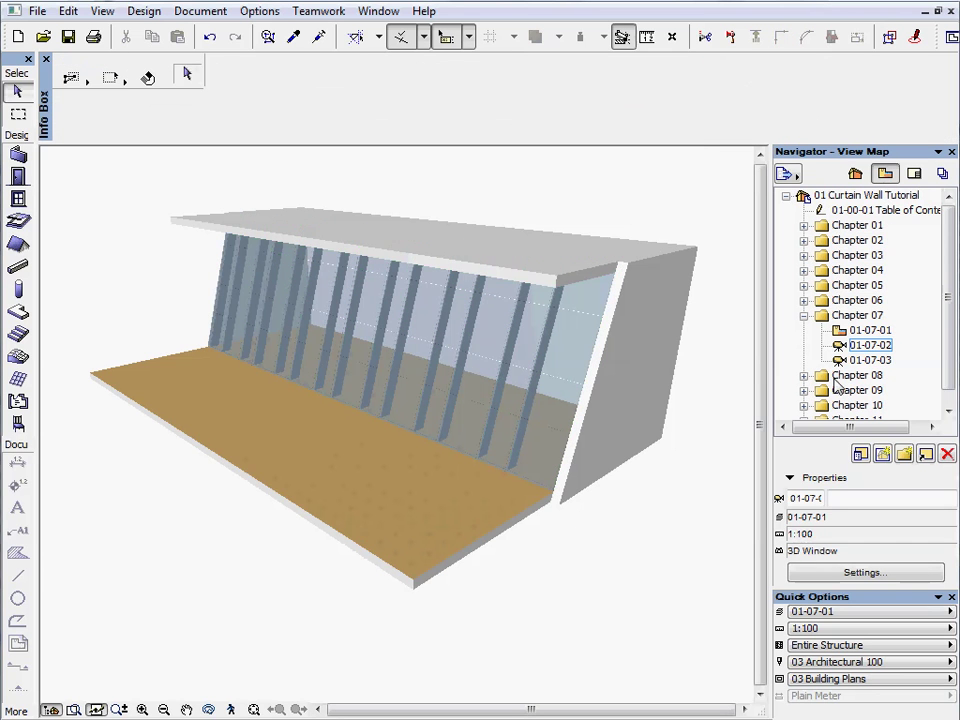
Step: Open the saved 01-07-03 view from the Navigator View Map
{"action": "left_click", "coordinate": [866, 360]}
{"action": "double_click", "coordinate": [866, 361]}
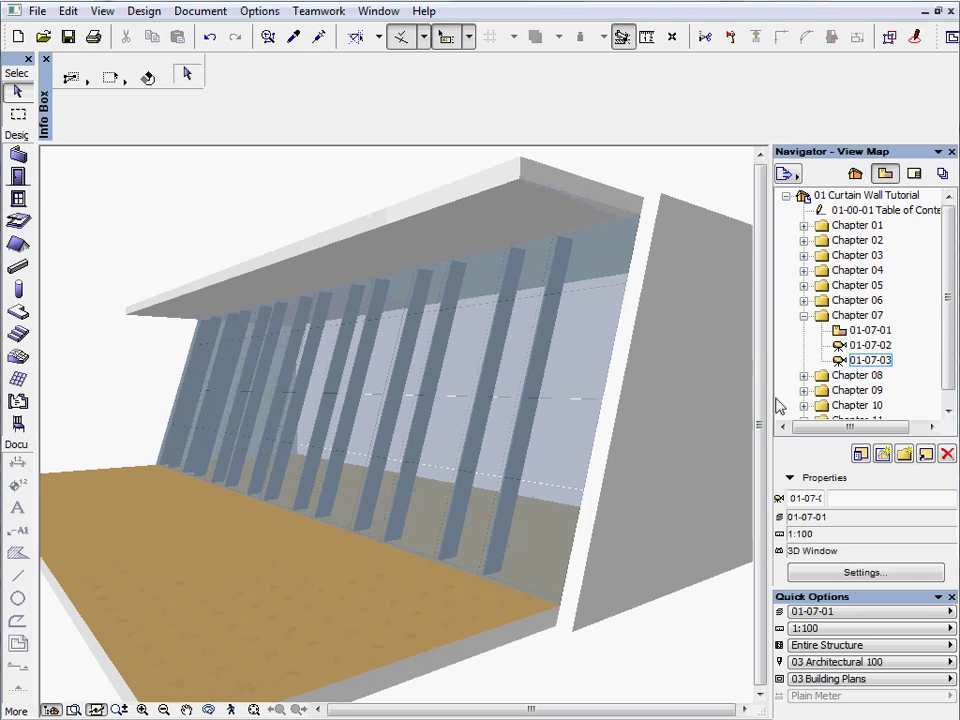